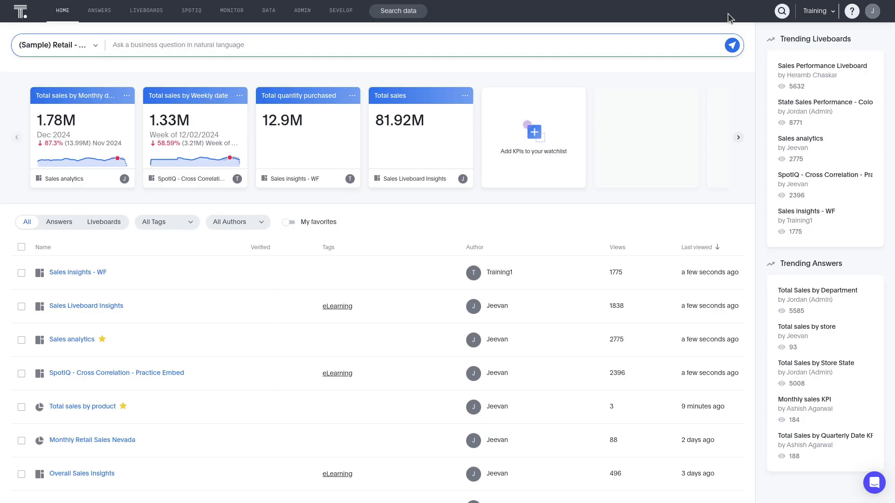
- Ask Spotter about Arizona shirt sales last quarter, then begin a data search on (Sample) Retail - Apparel
left_click(63, 13)
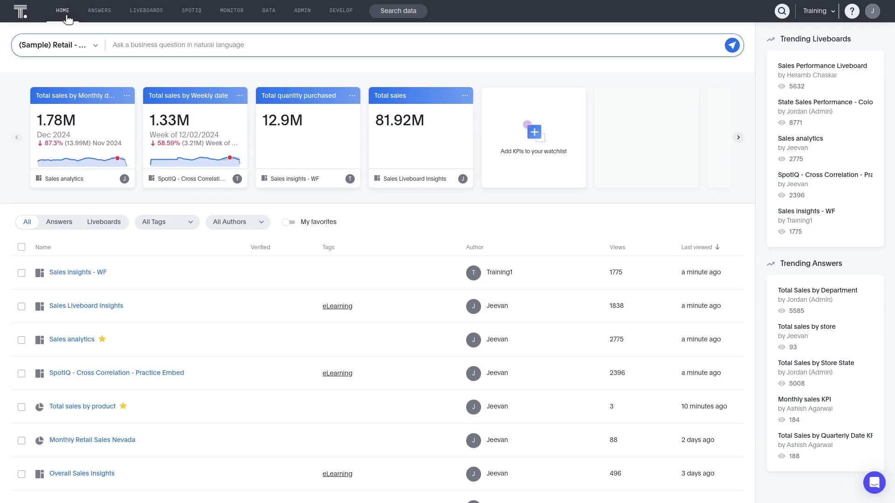
left_click(173, 45)
type("How many shirts did we sell in Arizona last quarter?")
left_click(732, 45)
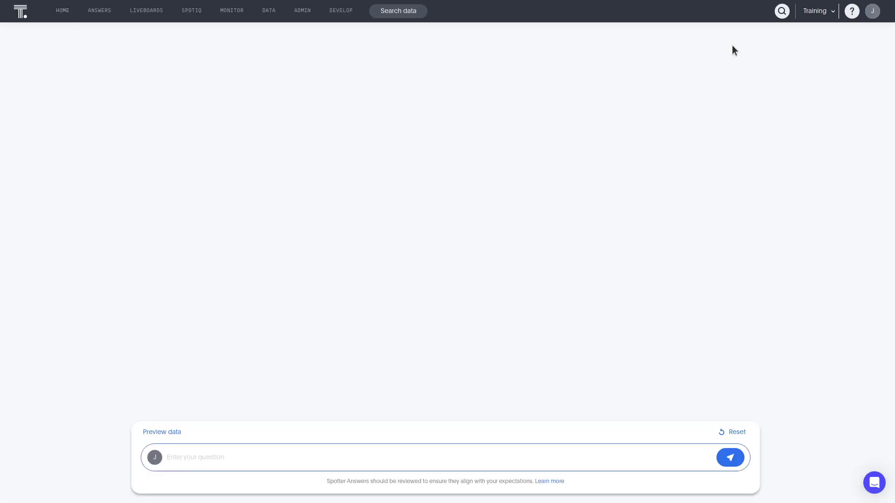
left_click(783, 11)
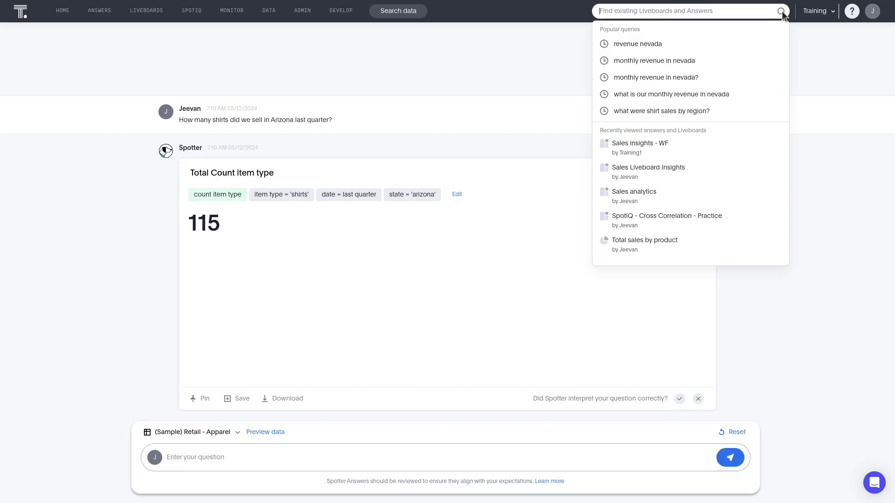
left_click(397, 13)
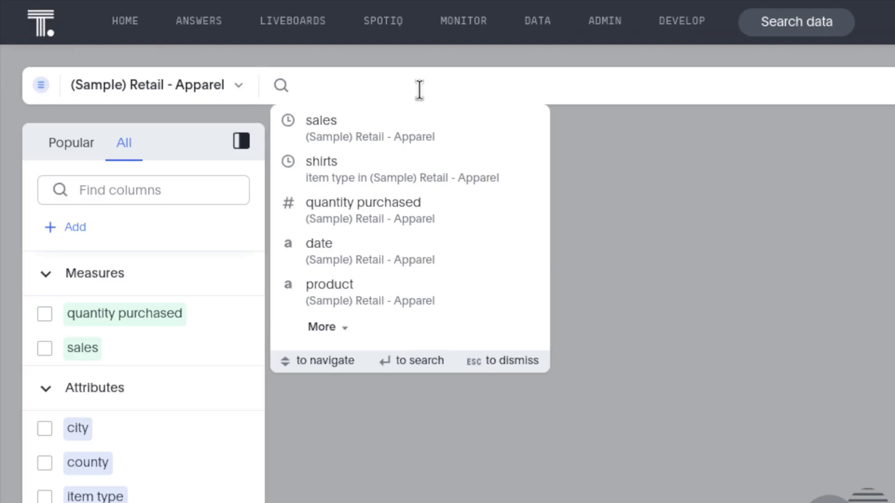
- Search 'sales' by 'product' to produce a bar chart of total sales per product
type("sale")
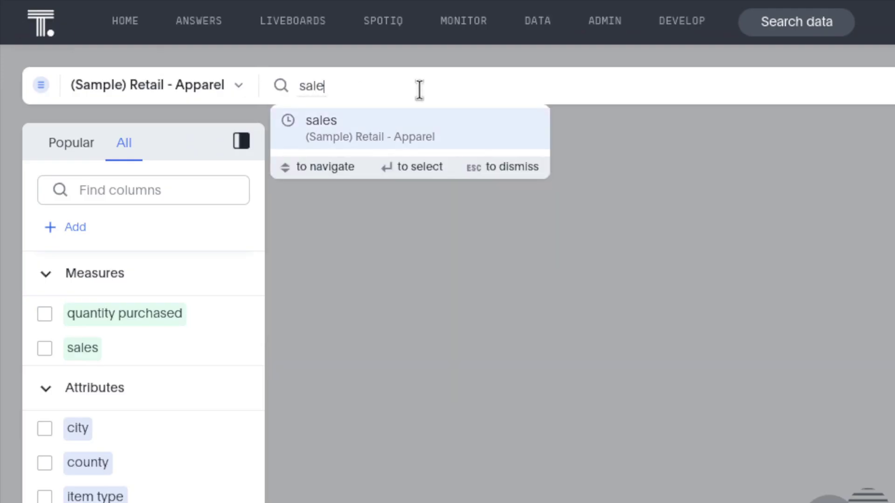
left_click(355, 130)
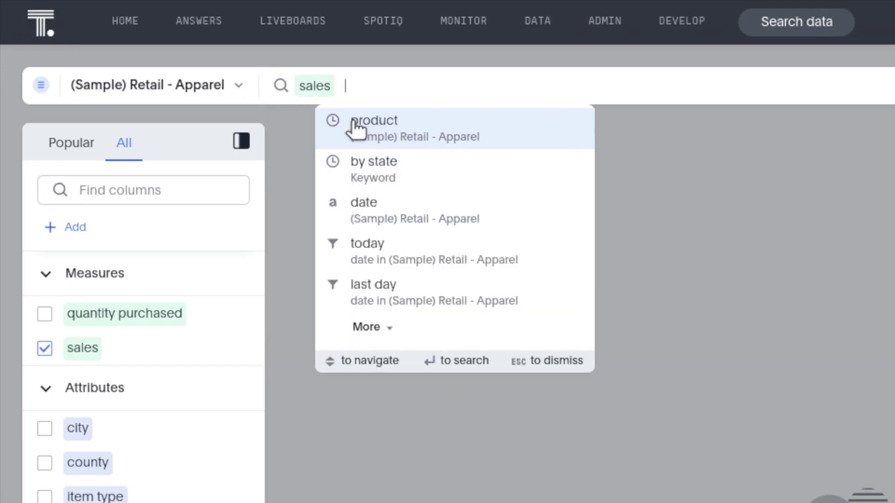
type("product")
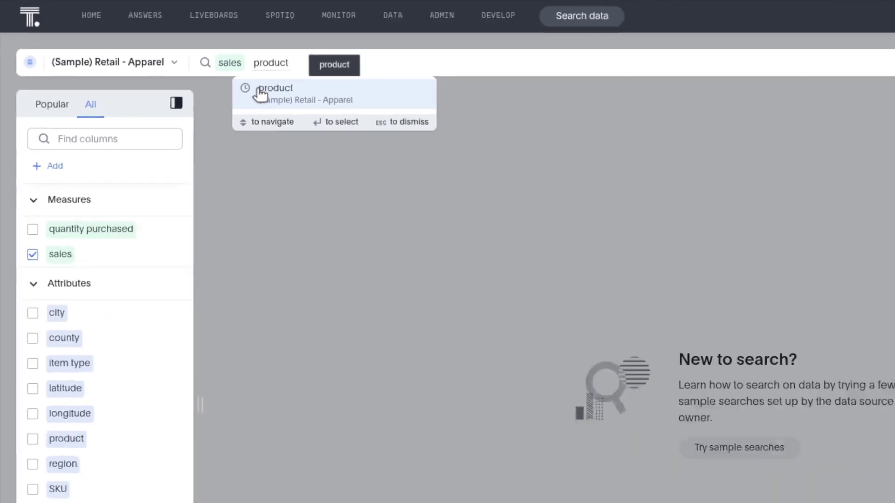
left_click(354, 122)
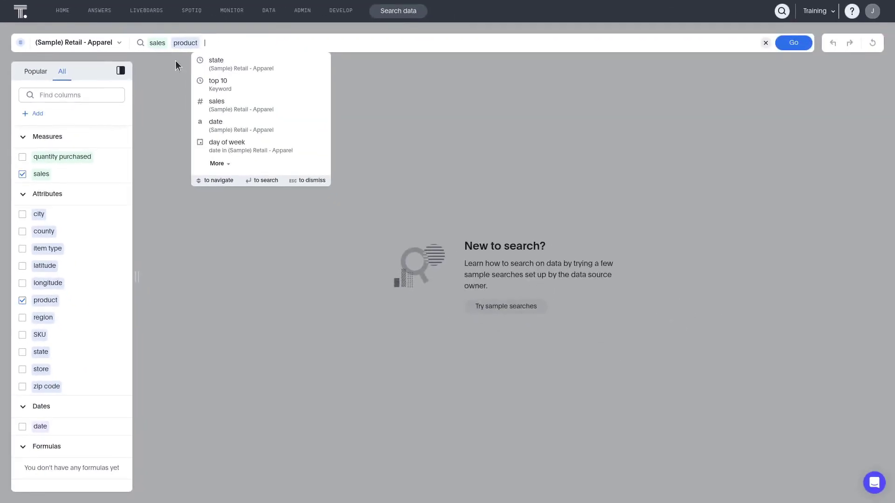
left_click(794, 42)
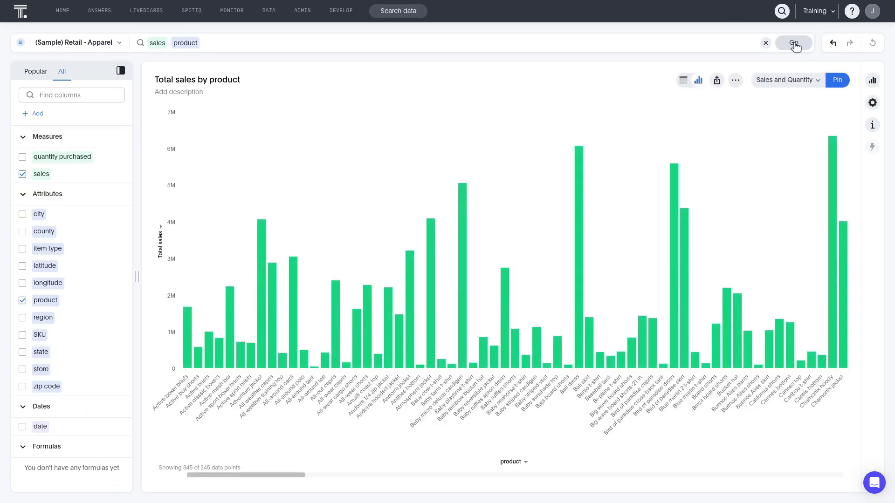
- Save the chart as the answer 'Total sales by product'
left_click(736, 80)
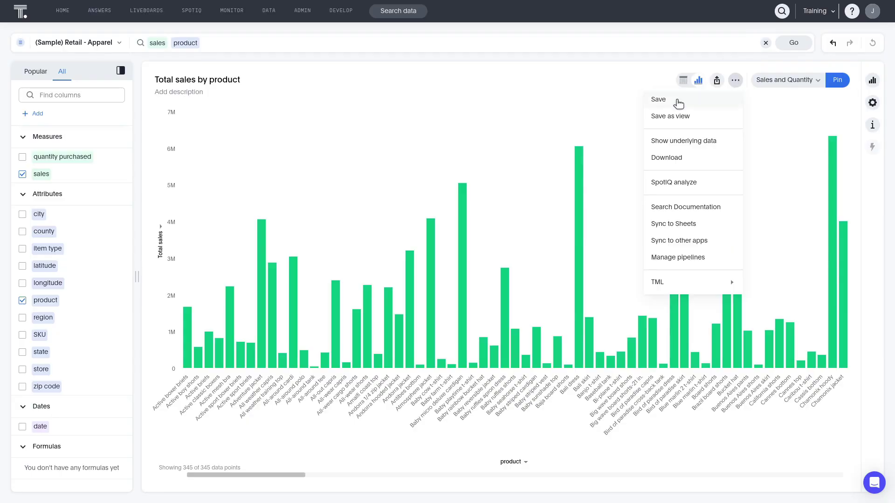
left_click(678, 100)
left_click(520, 328)
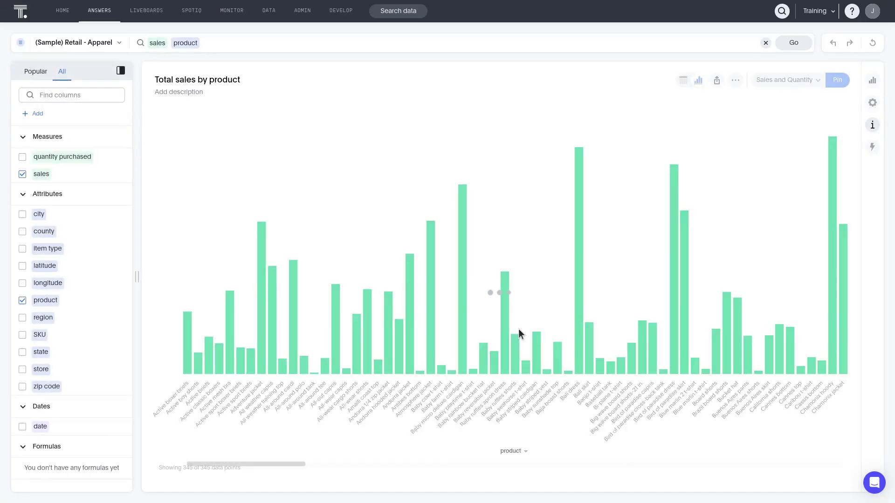
mouse_move(520, 332)
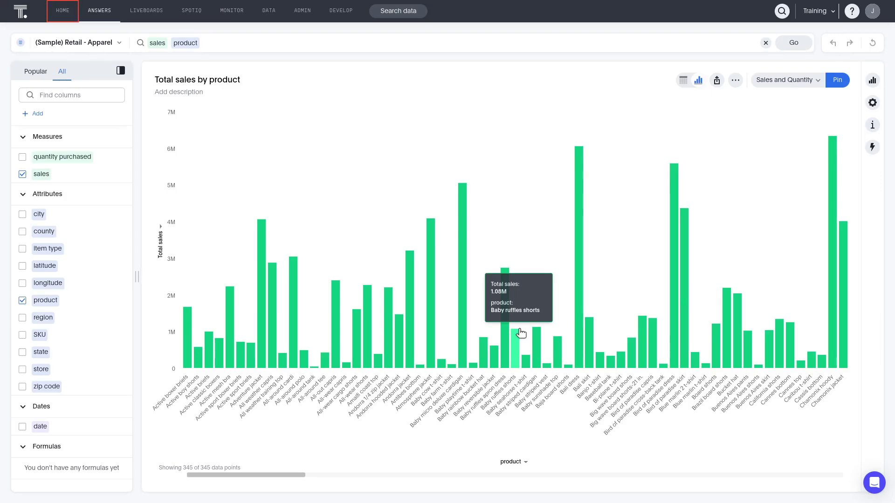
- Star 'Total sales by product' in the Answers list, view it, then move to Liveboards
left_click(101, 14)
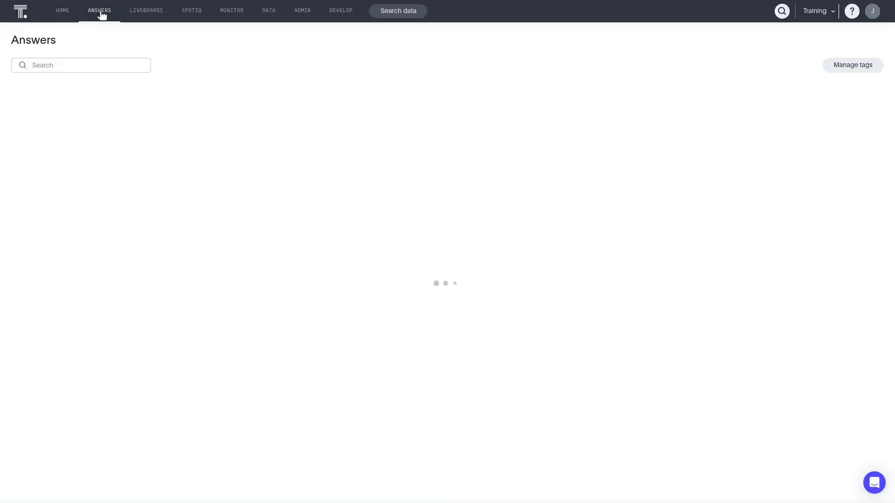
left_click(317, 110)
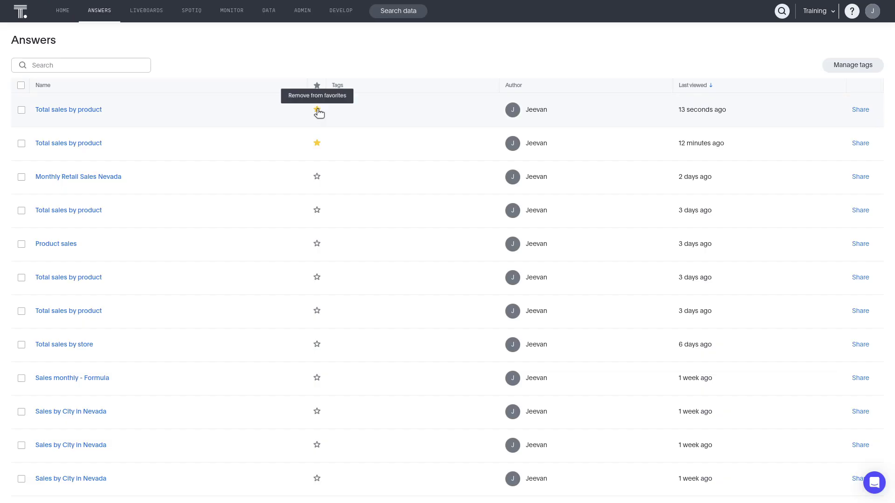
left_click(55, 110)
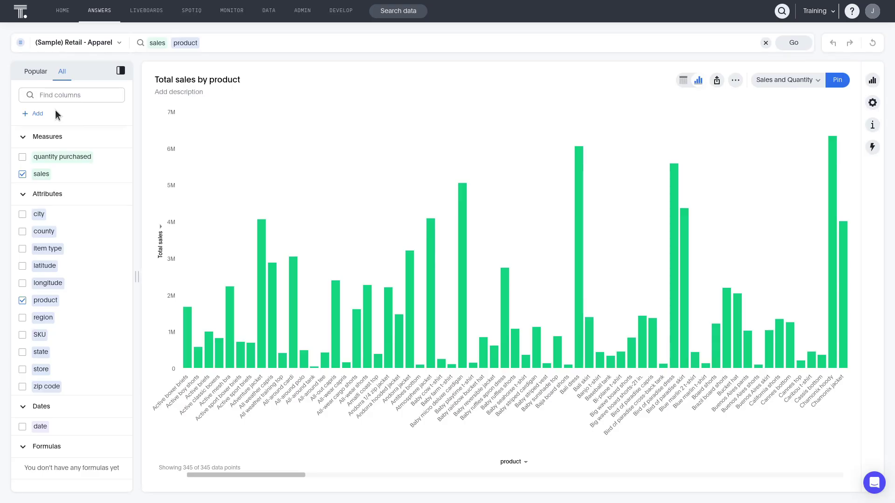
left_click(146, 12)
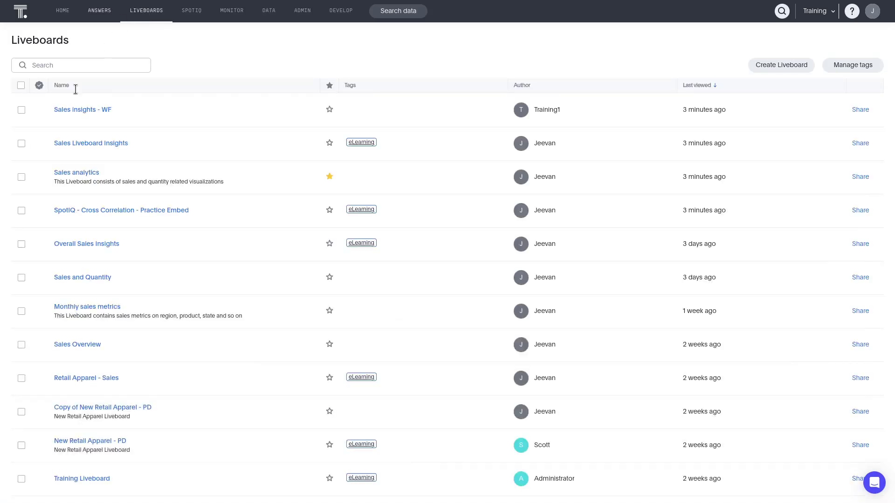
- Browse the Sales analytics liveboard, then reopen 'Total sales by product' from Answers
left_click(74, 173)
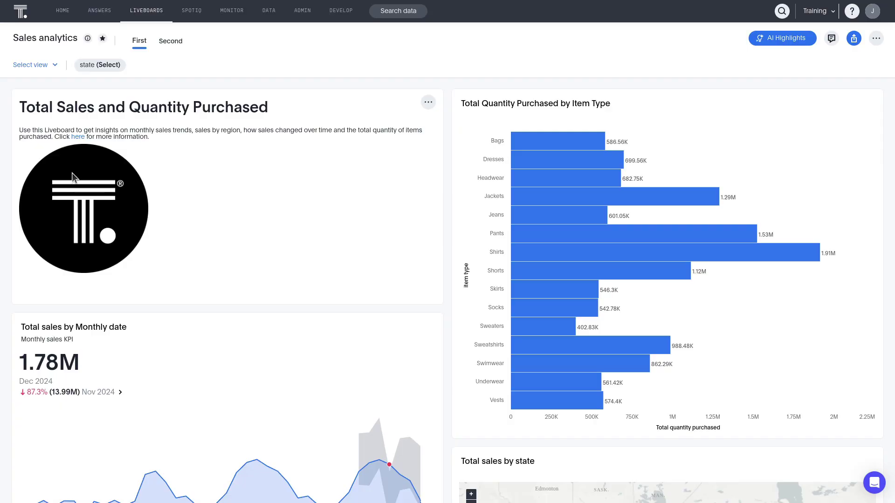
left_click(100, 11)
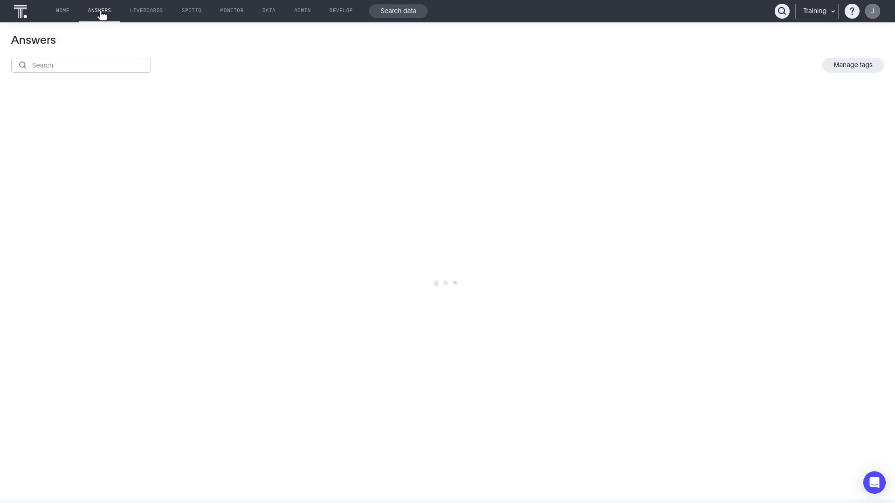
left_click(56, 111)
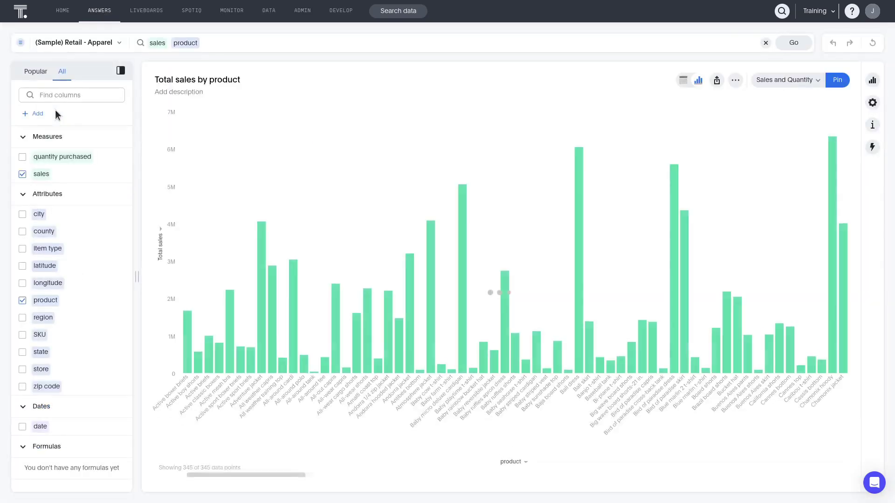
- Check the answer's SpotIQ analyze option, the SpotIQ analyses list, then the Data workspace
left_click(735, 80)
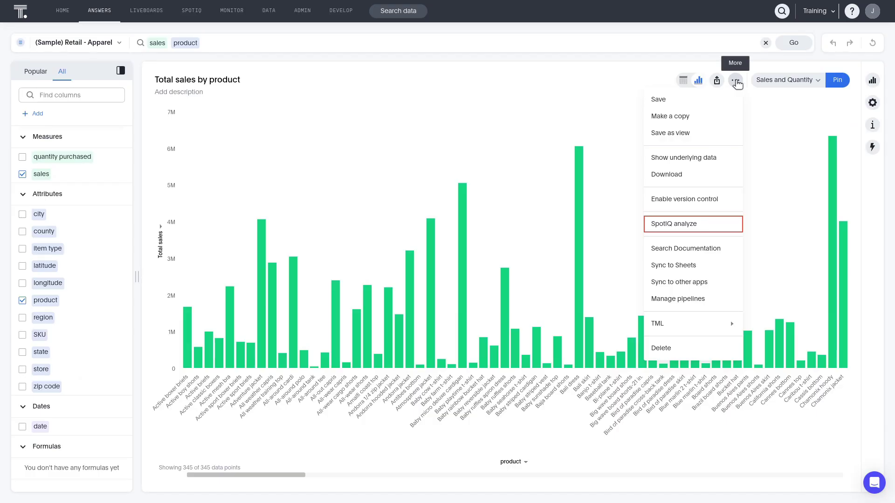
left_click(193, 13)
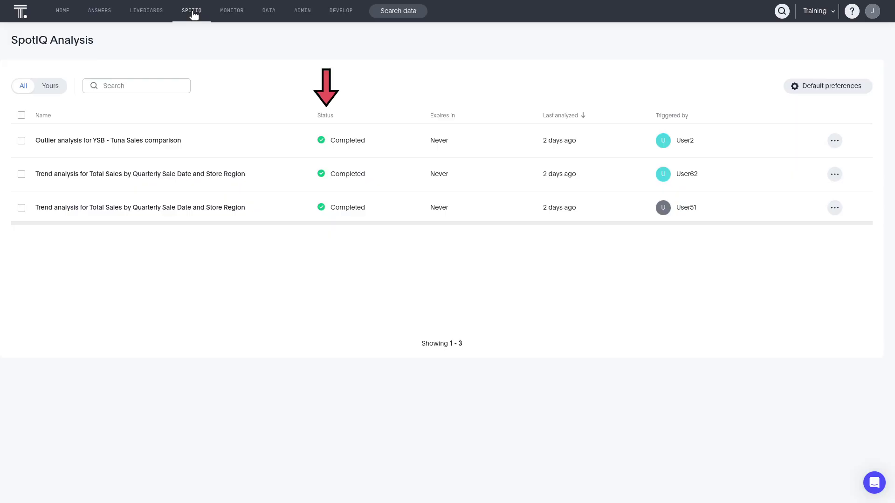
left_click(269, 14)
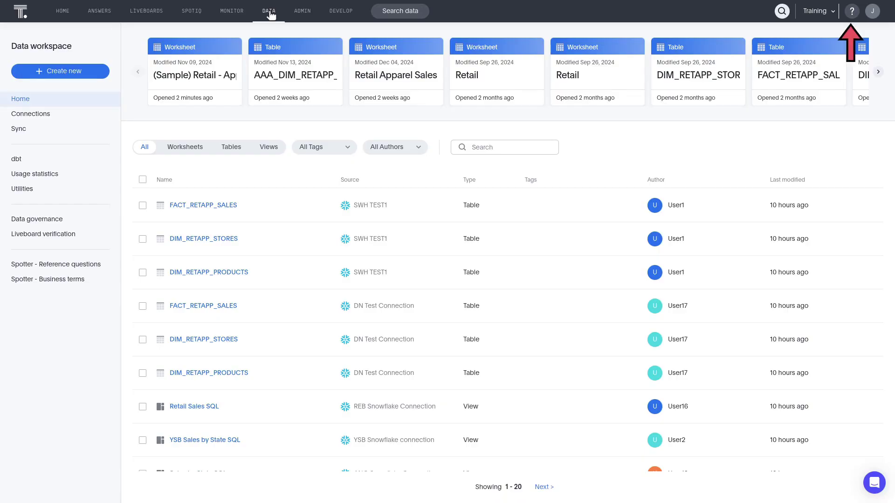
- Look at the help center and profile panel, then bring up the support chat messenger
left_click(853, 13)
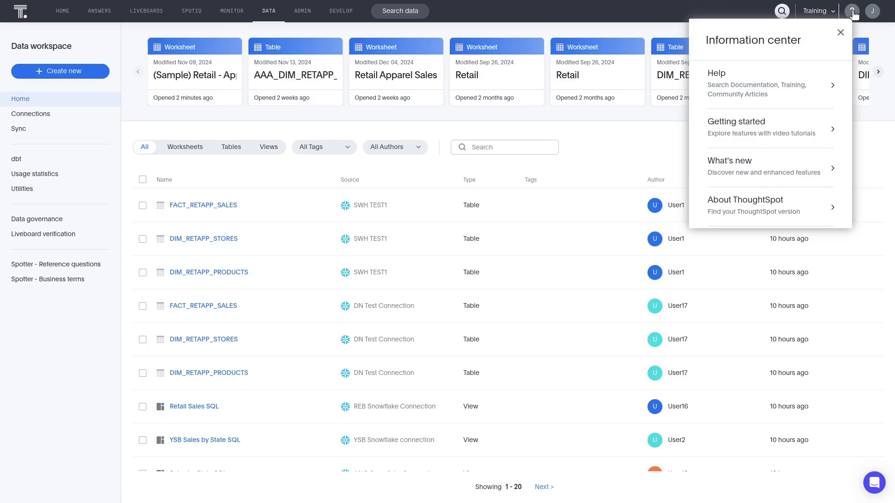
left_click(873, 12)
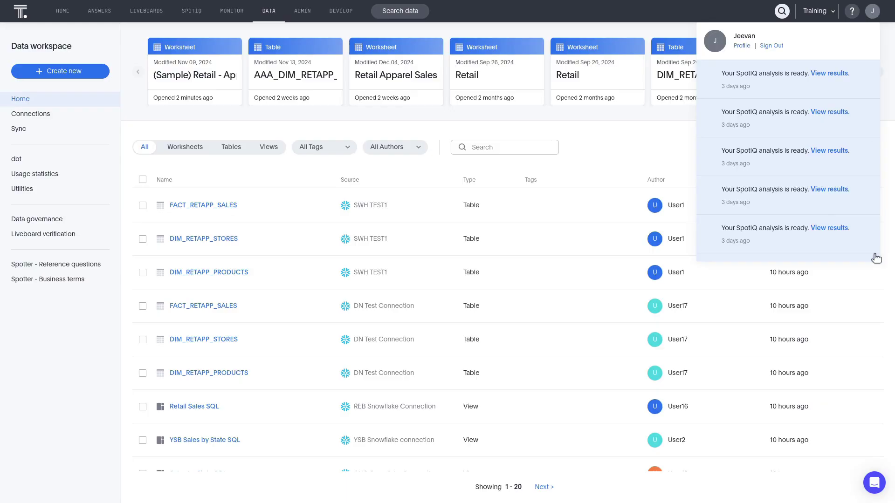
left_click(875, 484)
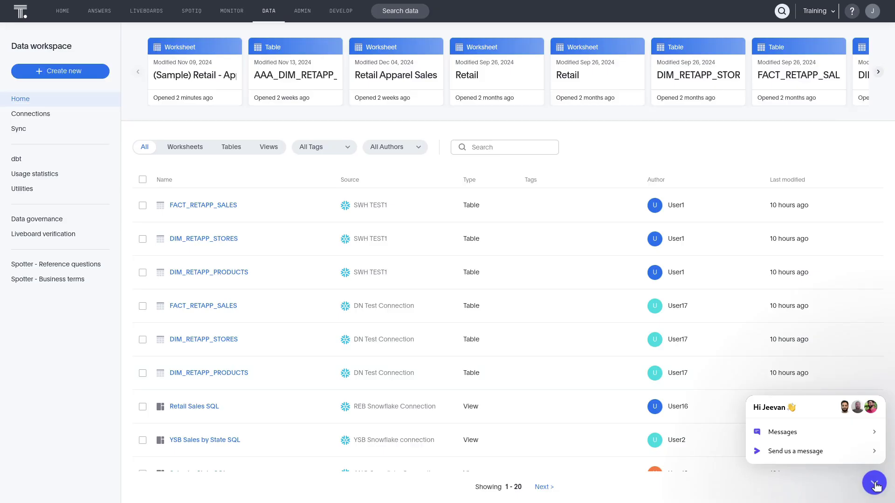
left_click(873, 11)
- On My Profile, open and cancel edits to Name and Preferences without saving changes
left_click(742, 46)
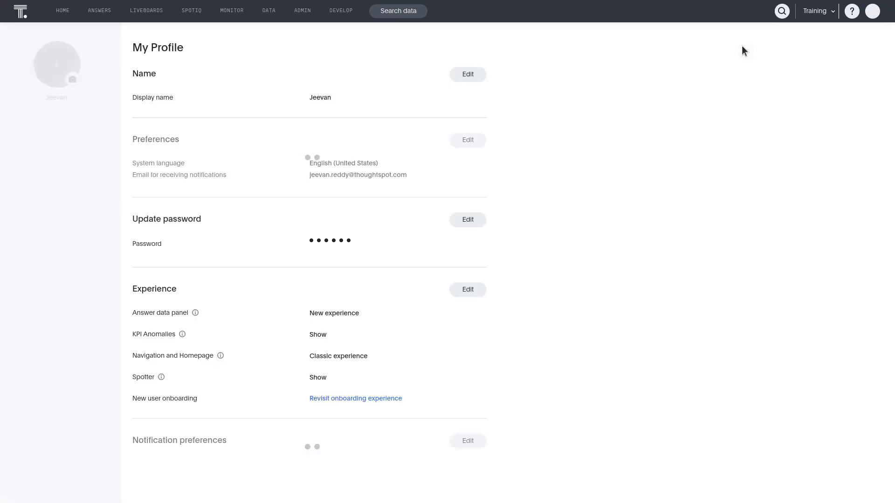
left_click(485, 79)
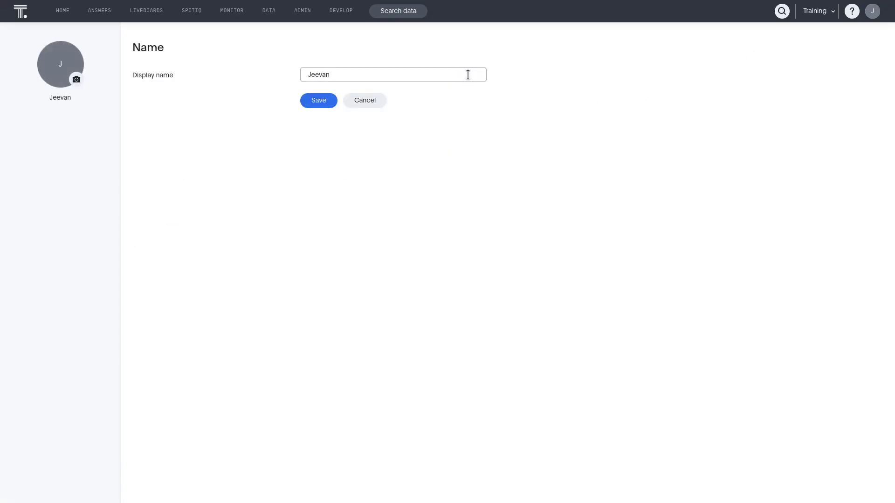
left_click(366, 101)
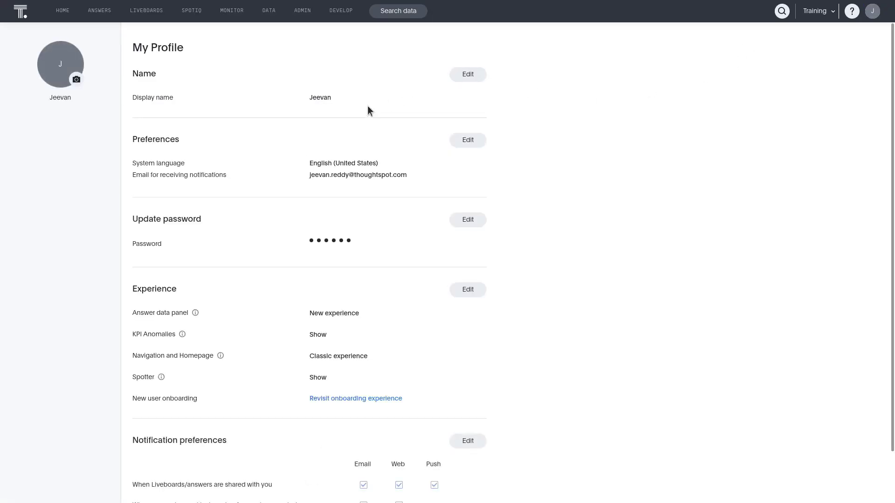
left_click(467, 142)
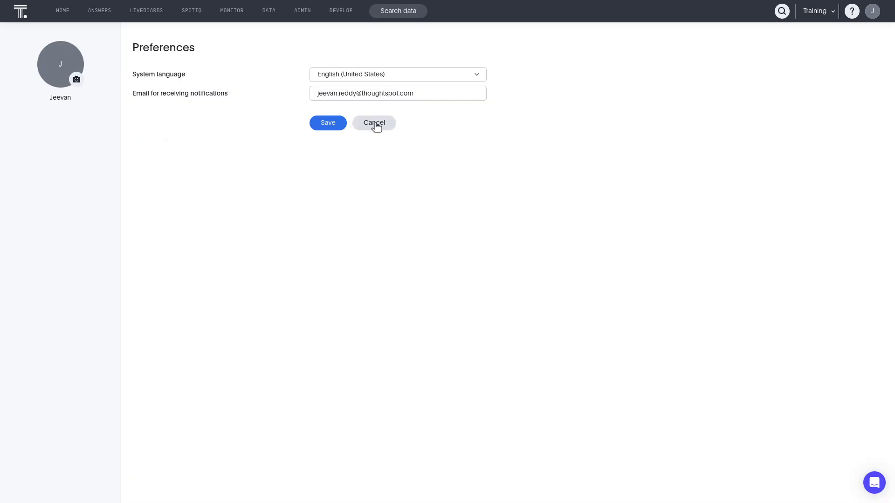
left_click(374, 126)
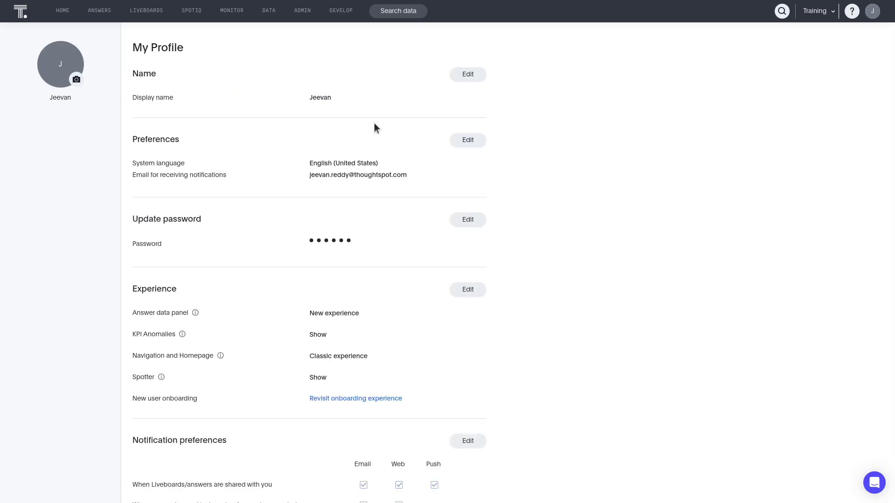